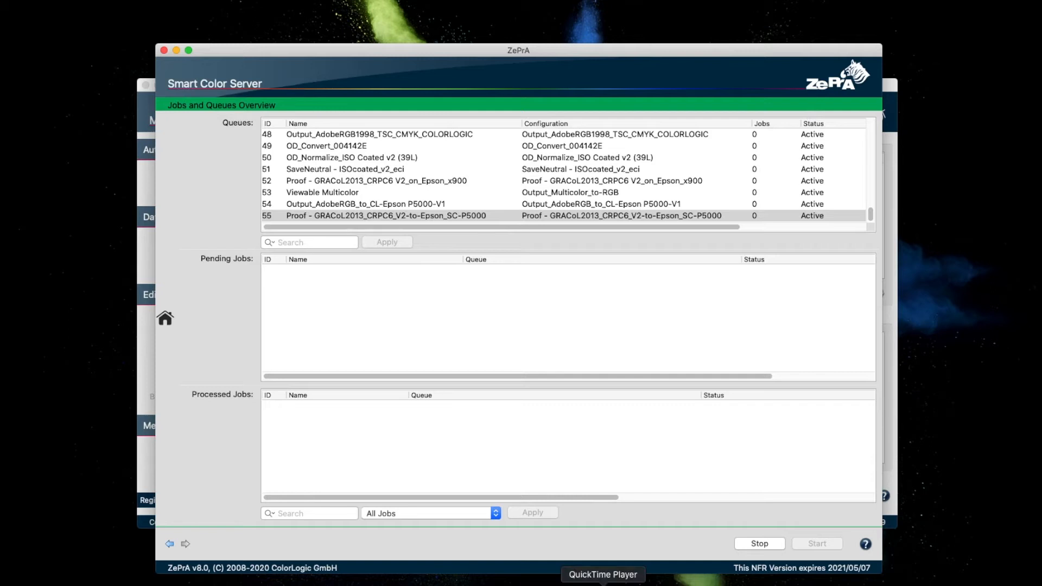
Examine the ink separations of the two test PDFs in Acrobat's Output Preview, then switch back to ZePrA's queue overview.
left_click(516, 584)
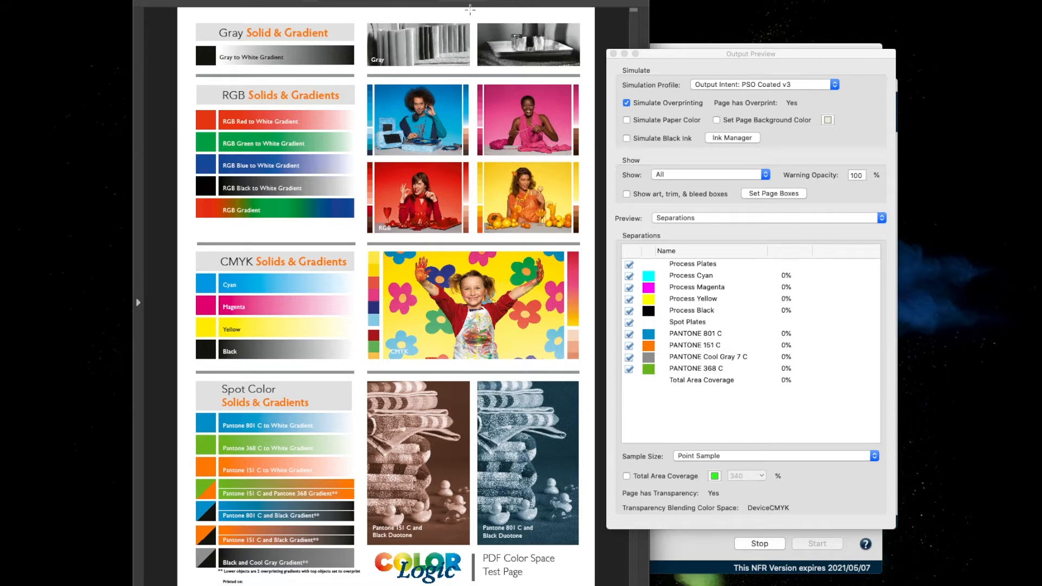
left_click(435, 1)
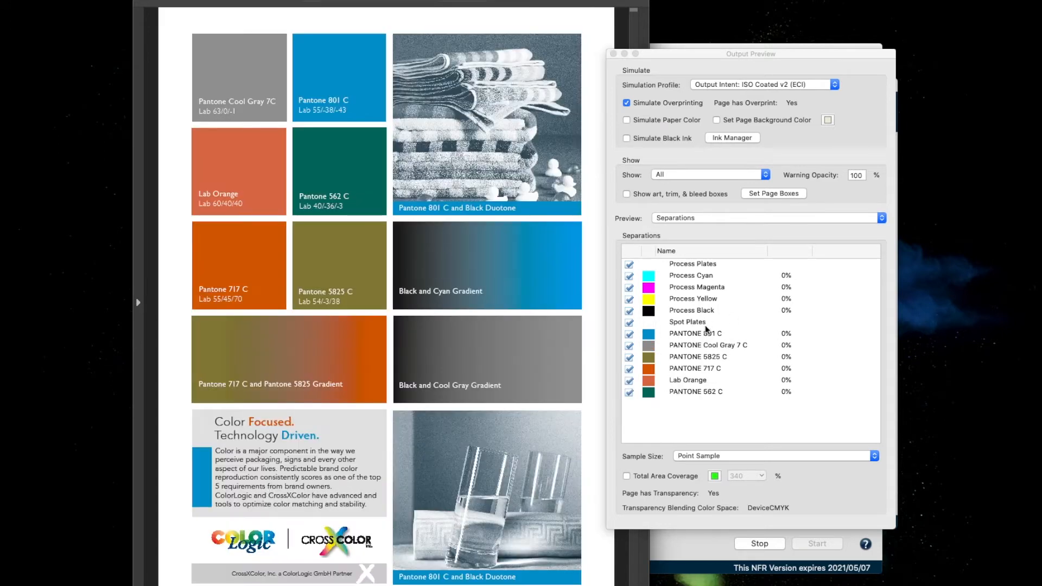
left_click(614, 54)
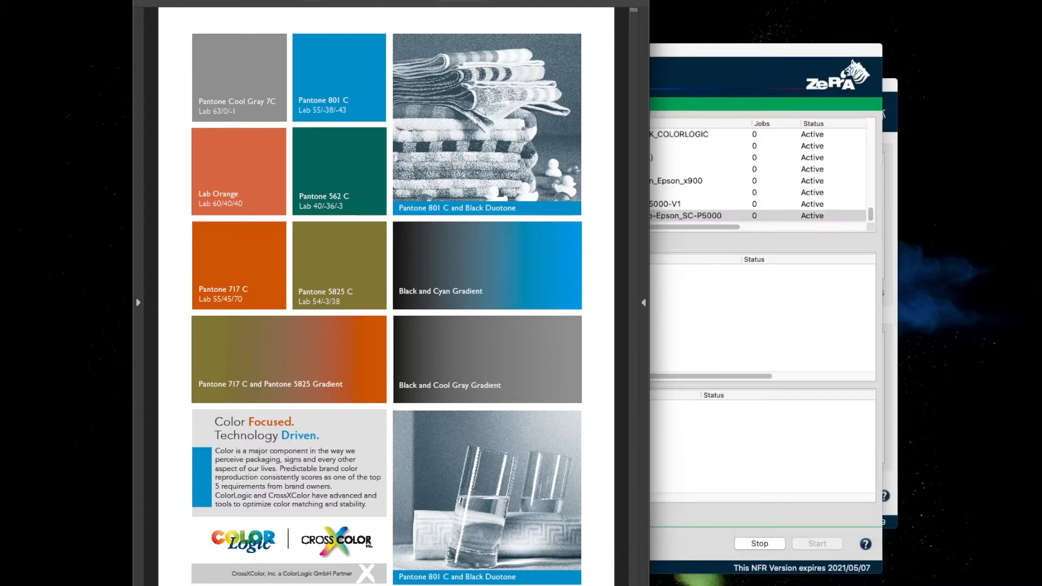
left_click(652, 249)
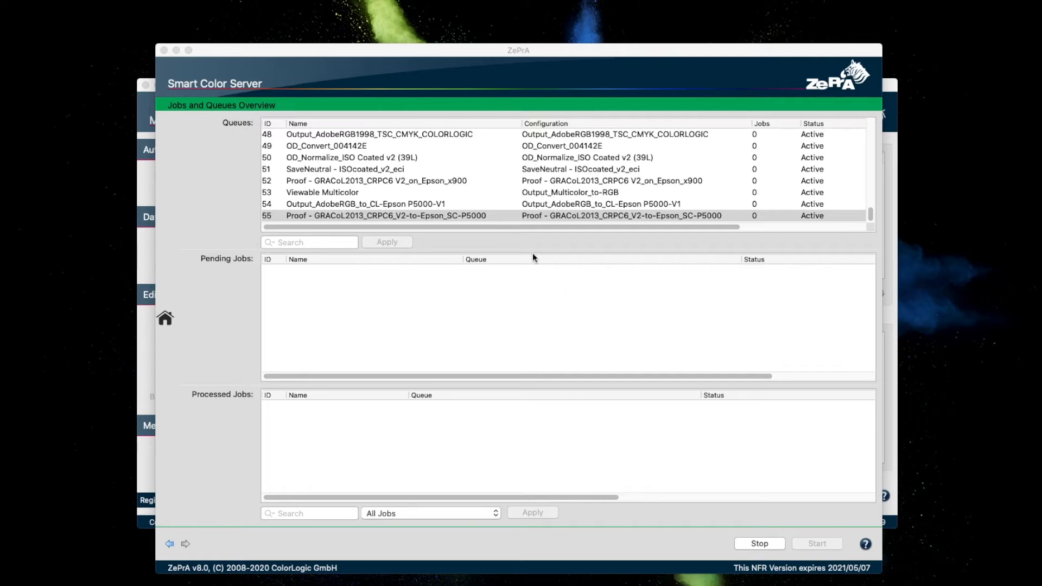
Review the setup modes in the Automatic Setup Wizard and leave it without creating a queue.
left_click(529, 239)
left_click(516, 221)
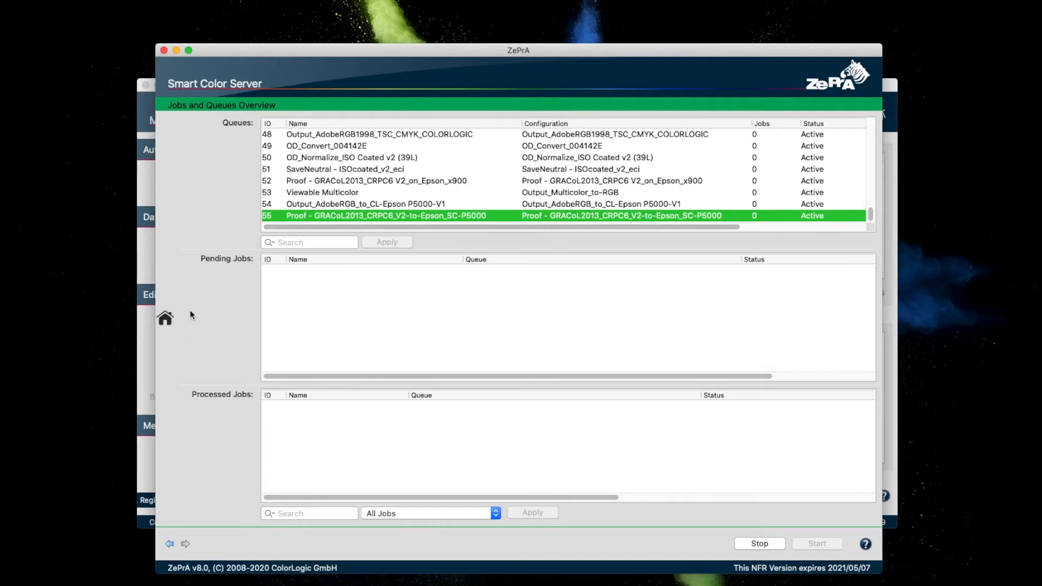
left_click(164, 318)
left_click(281, 179)
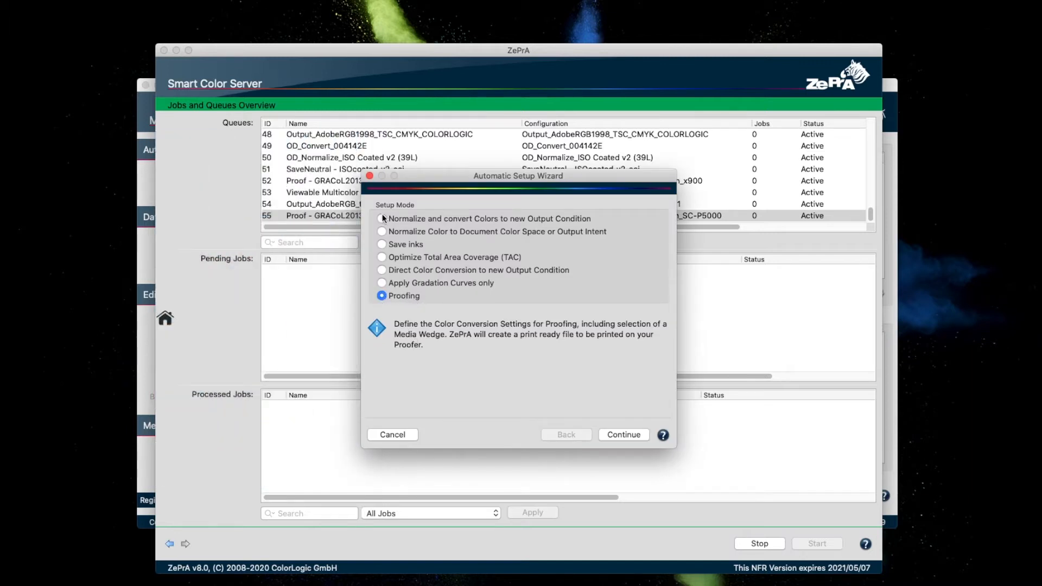
left_click(393, 435)
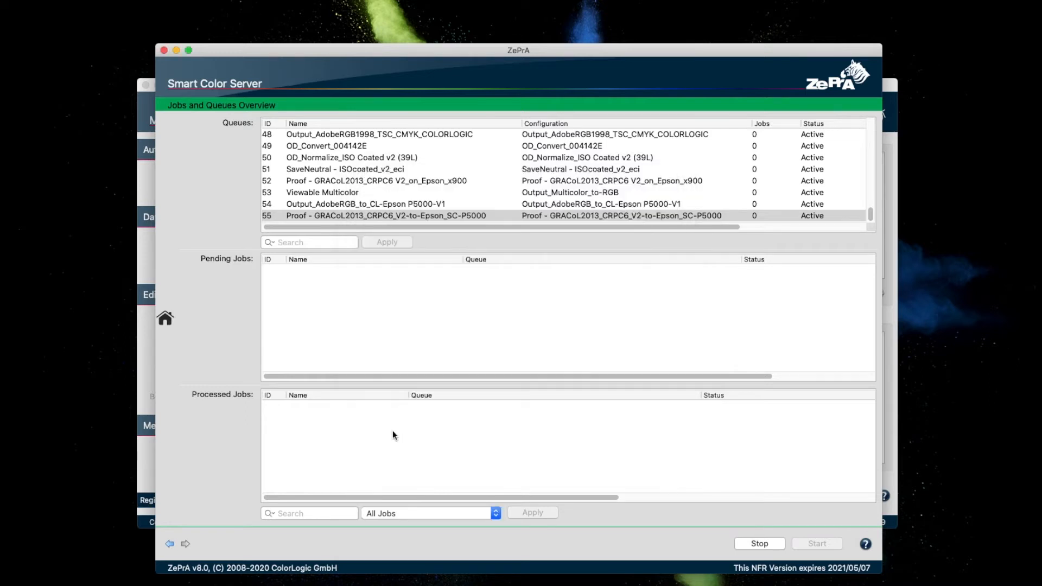
Inspect the spot color settings and preferred spot color libraries of the Proof - GRACoL2013_CRPC6_V2-to-Epsom_SC-P5000 configuration.
double_click(503, 216)
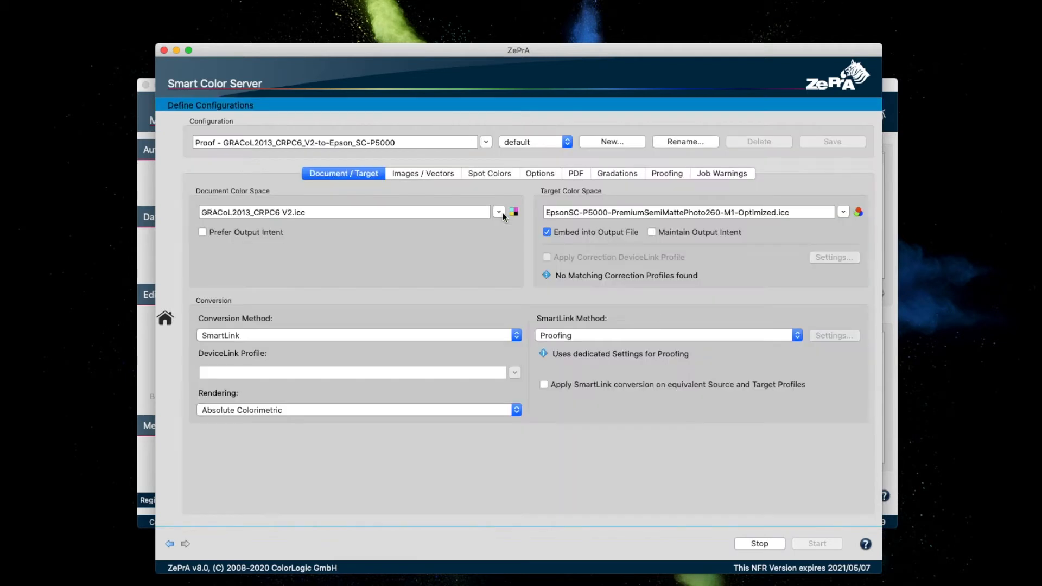
left_click(490, 174)
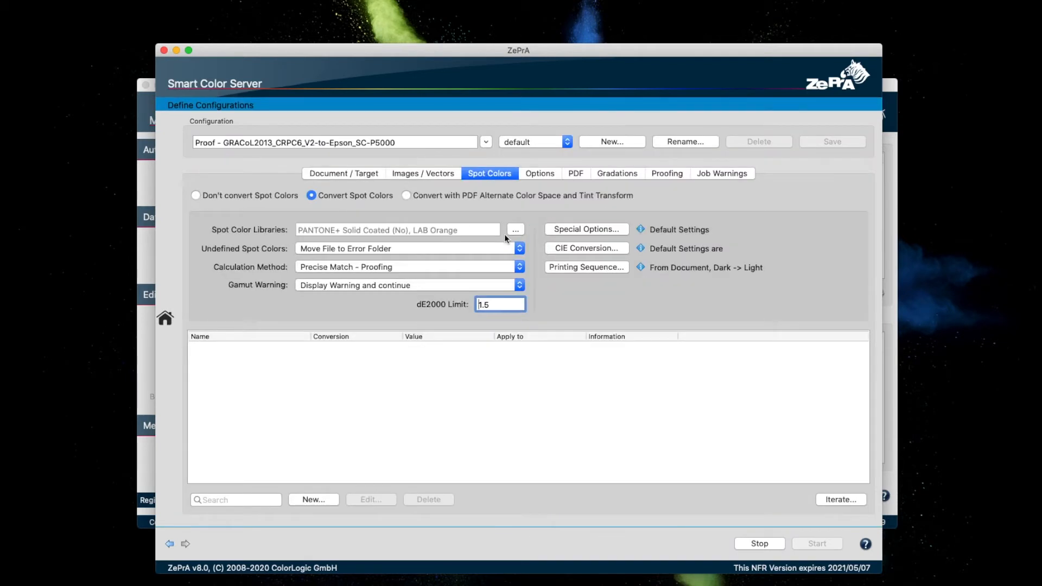
left_click(513, 232)
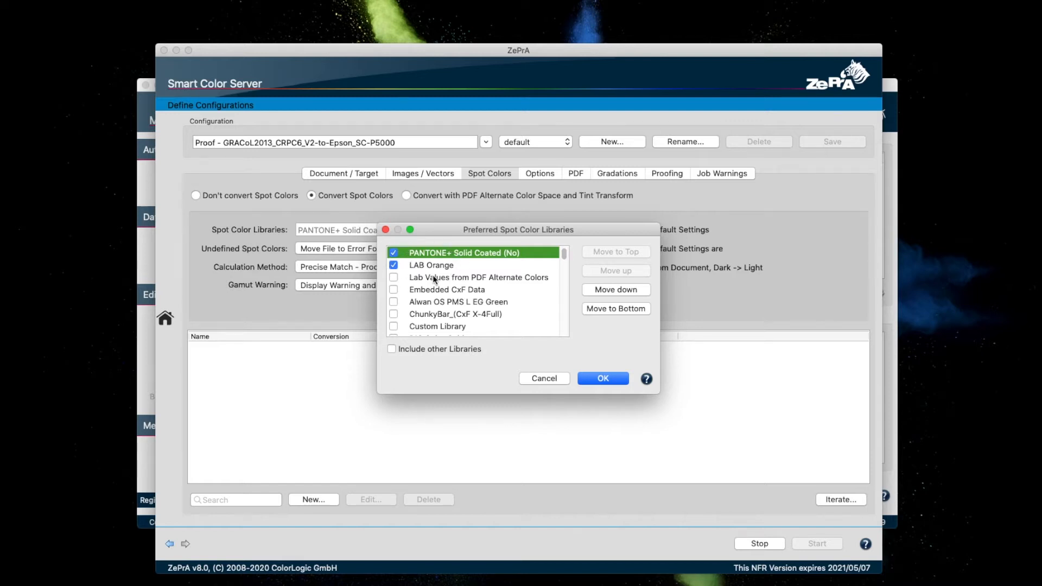
left_click(601, 378)
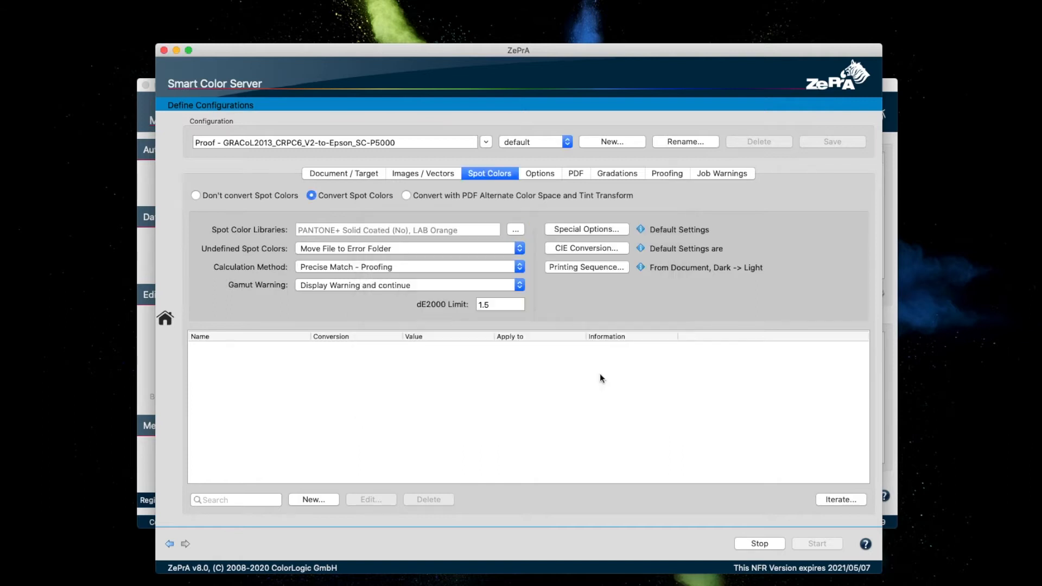
Set the dynamic media wedge's patches per spot color to Solid tone and save the proofing configuration.
left_click(669, 179)
left_click(207, 470)
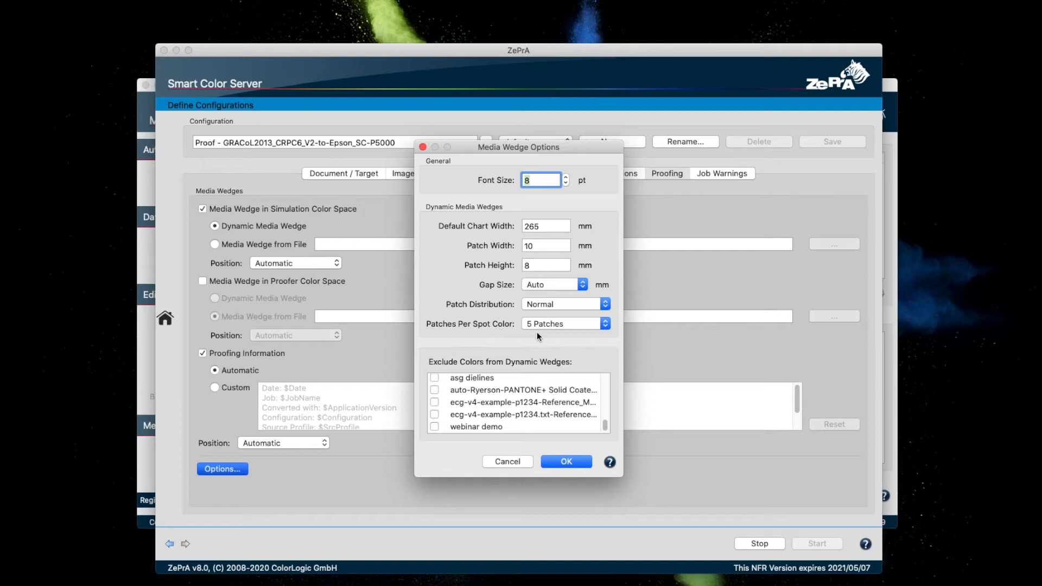
left_click(552, 327)
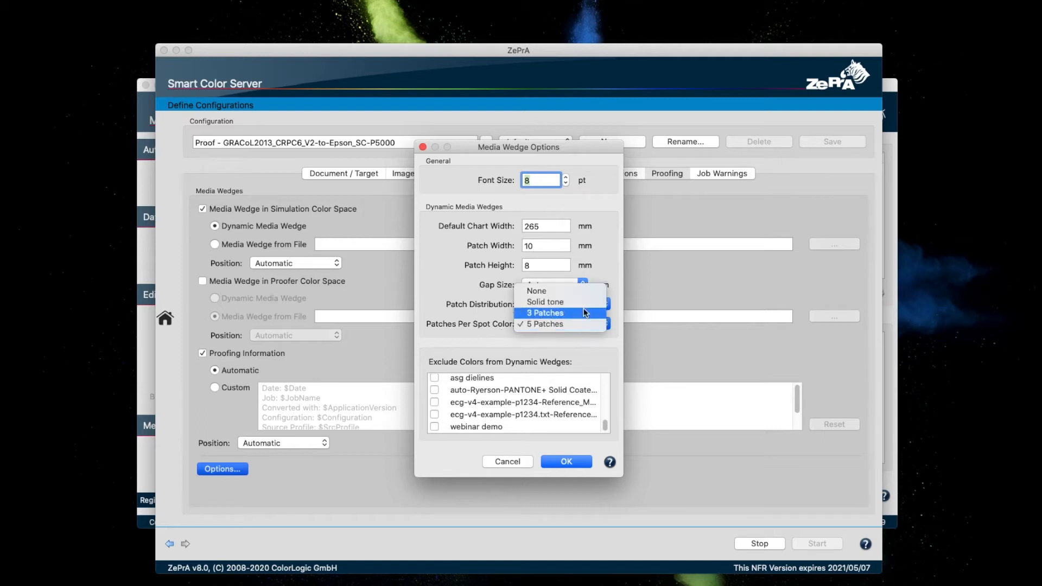
left_click(537, 302)
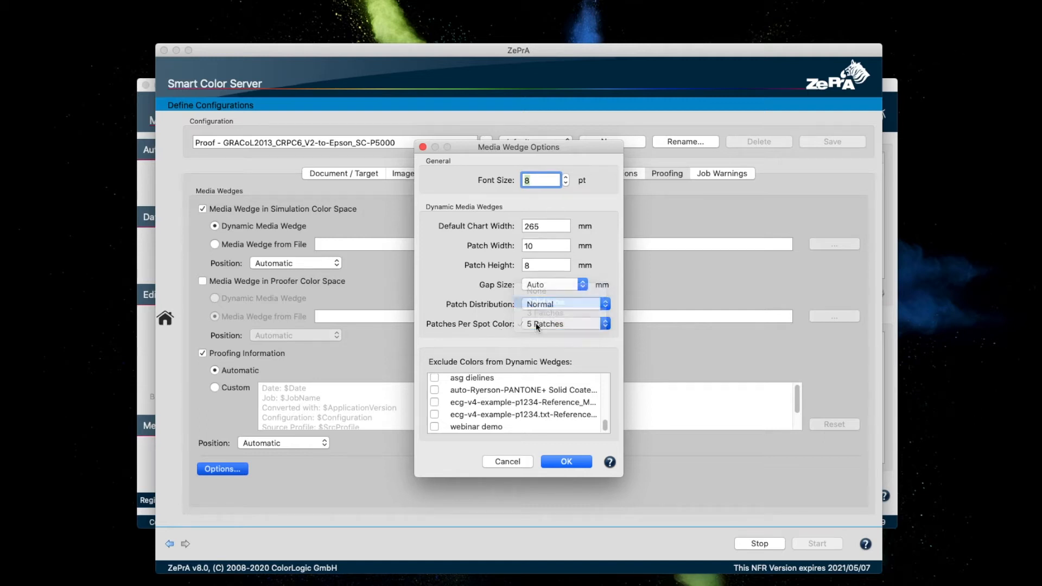
left_click(565, 463)
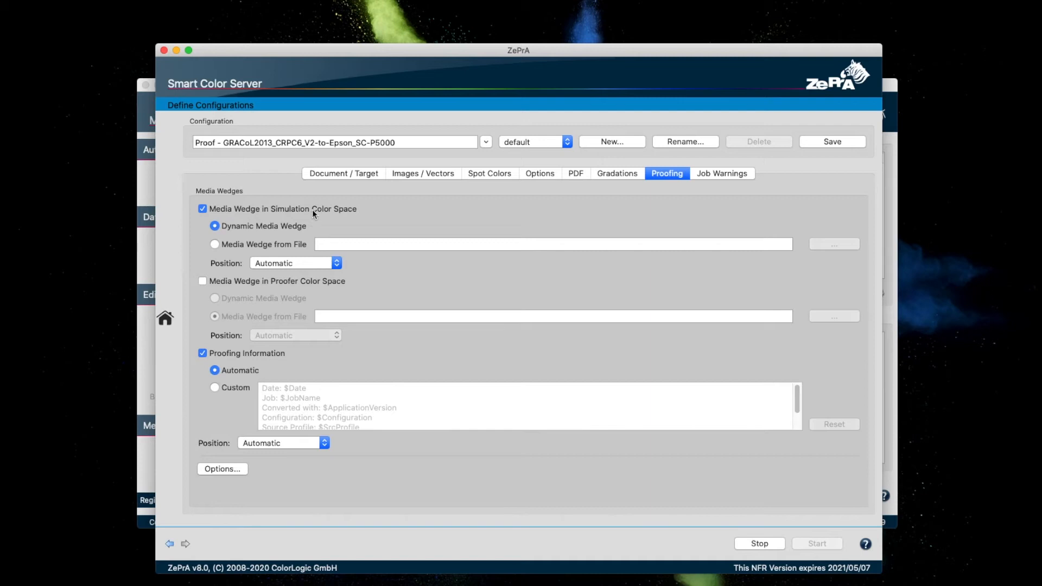
left_click(852, 141)
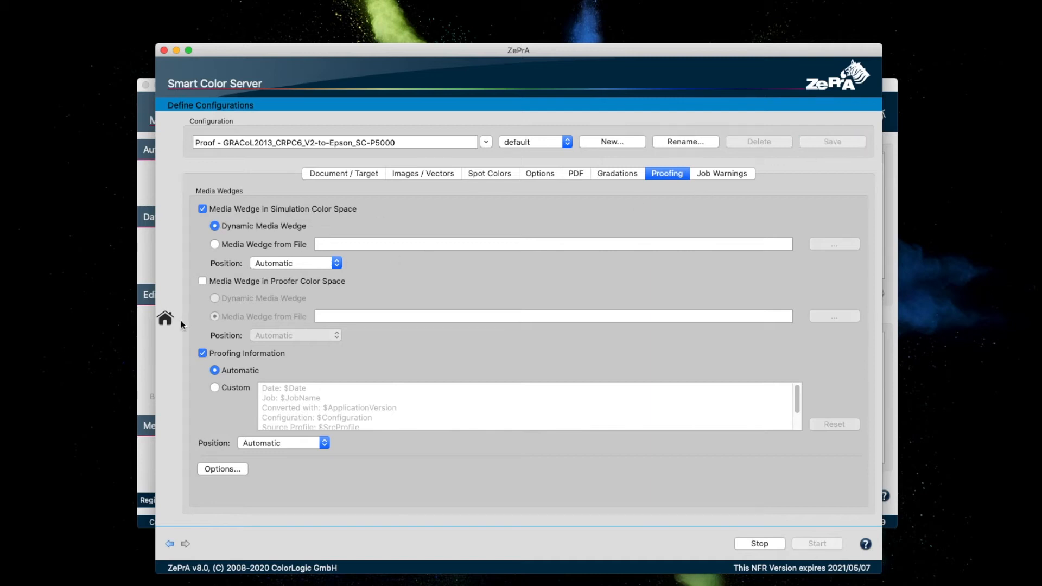
Submit CL testpage V5.pdf and ColorLogic-SpotColors-Testfile_V2.pdf to the Input folder of the GRACoL2013 proof queue.
mouse_move(172, 317)
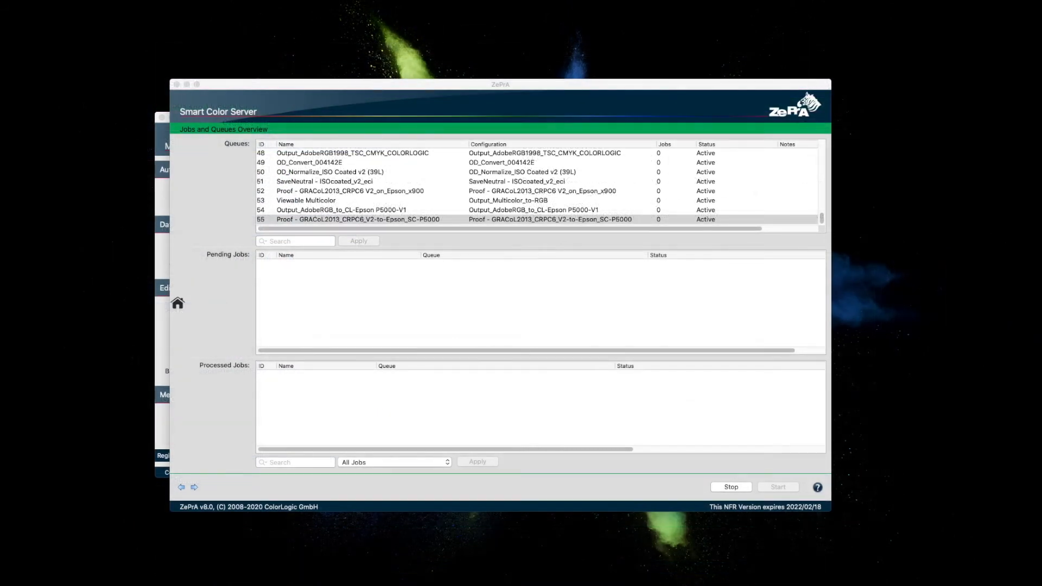
left_click_drag(1041, 271, 546, 418)
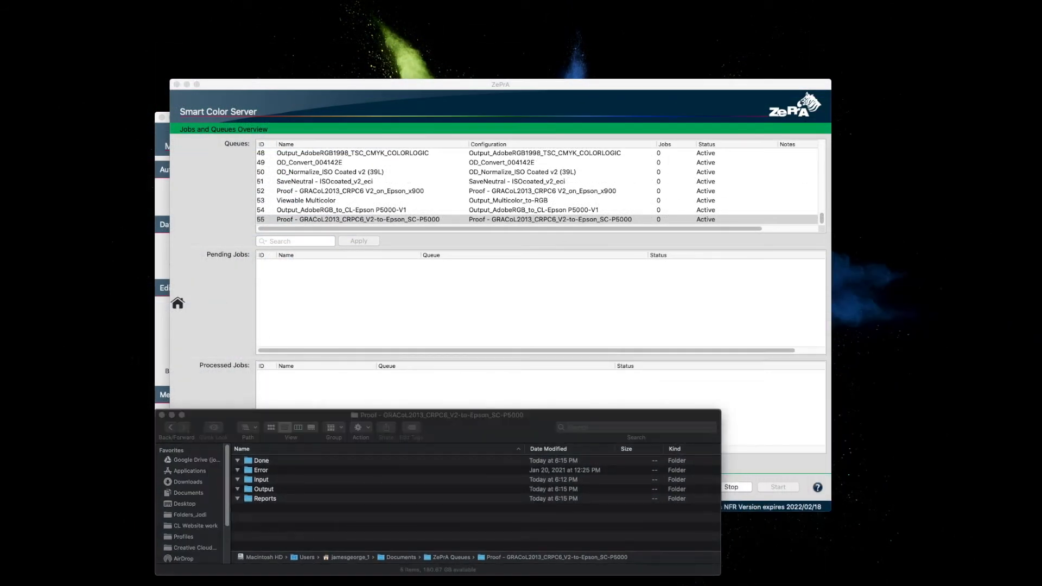
left_click_drag(551, 305, 261, 481)
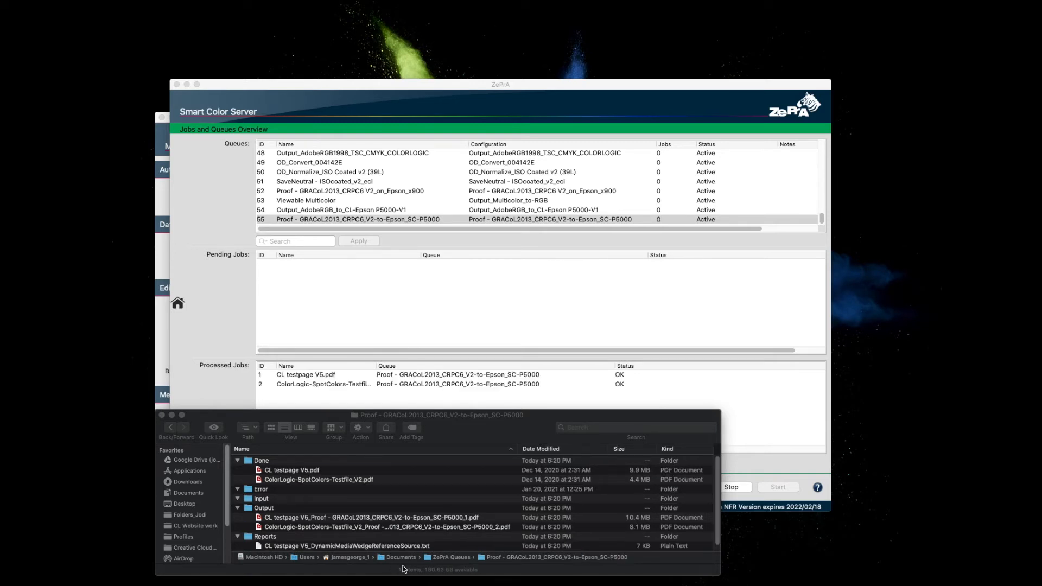
Open both proof PDFs from the Output folder, compare their media wedges and proofing information, and close them.
left_click(385, 519)
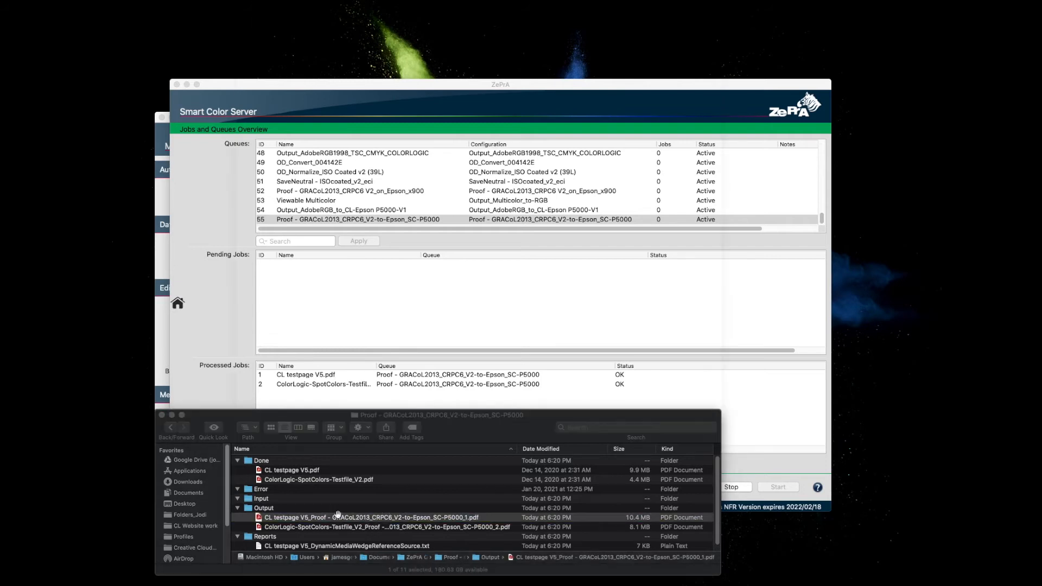
left_click(194, 436)
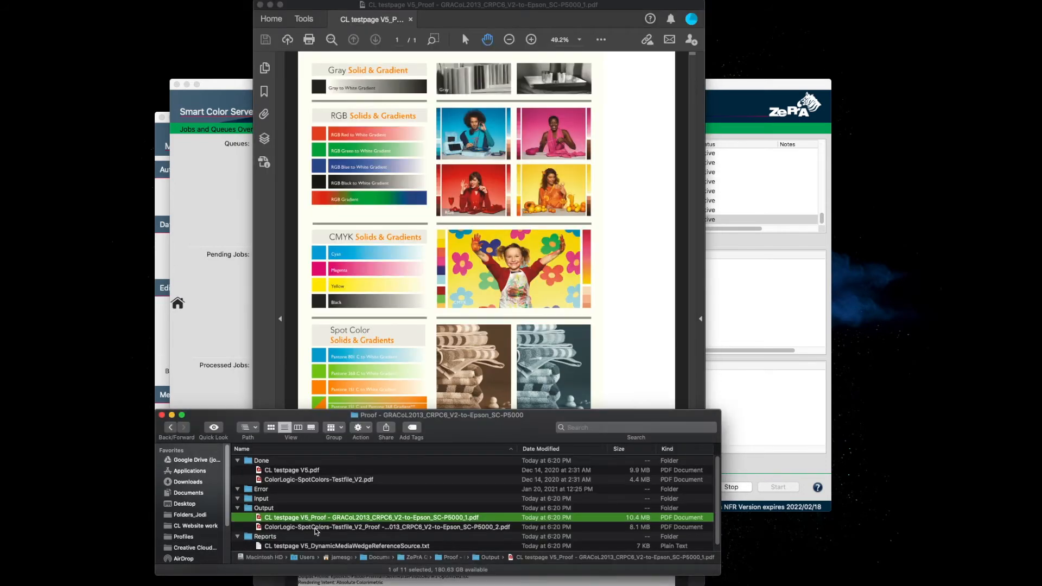
double_click(314, 530)
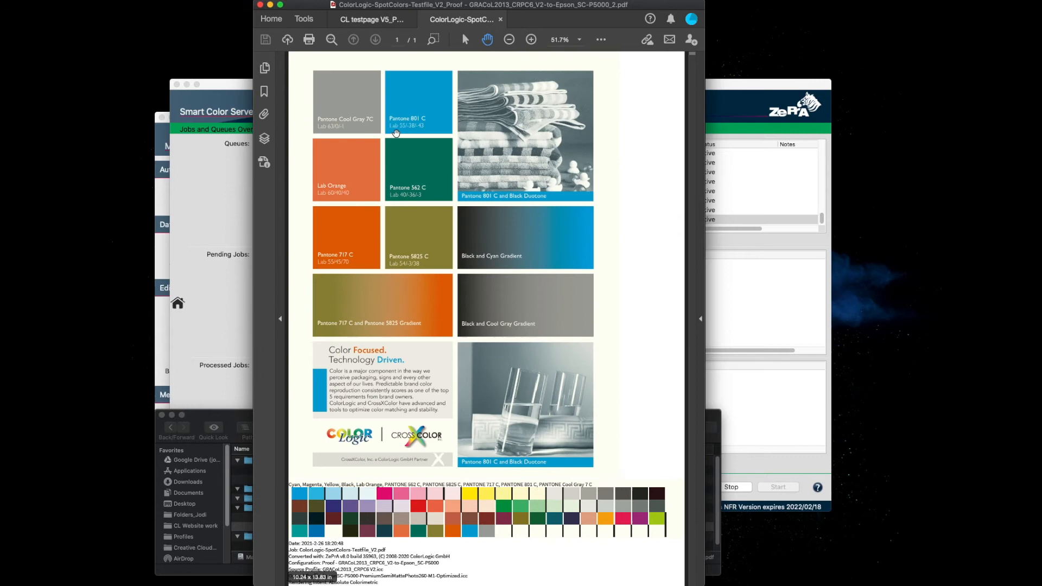
left_click(362, 19)
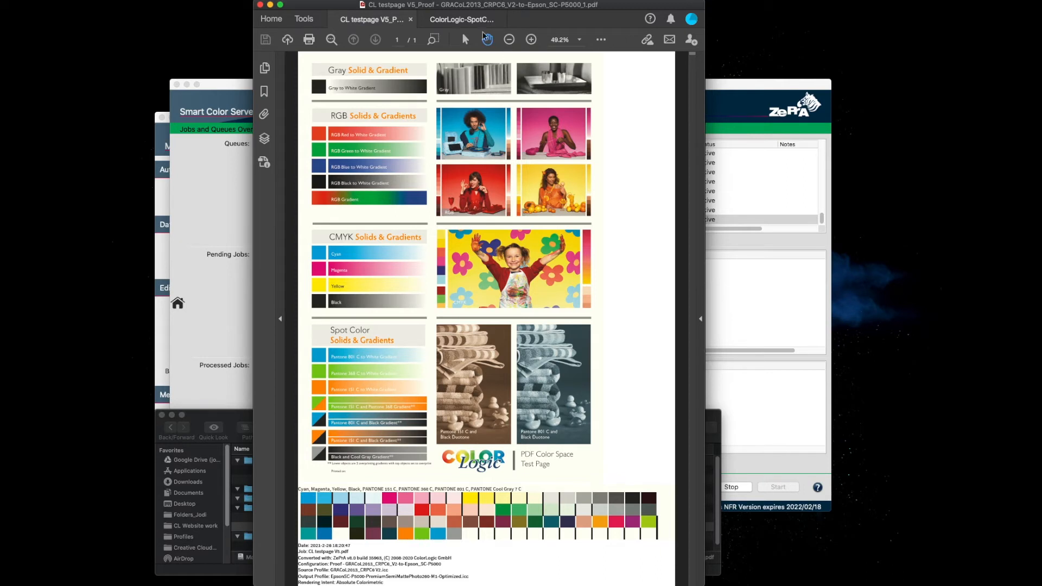
key("ctrl+Tab")
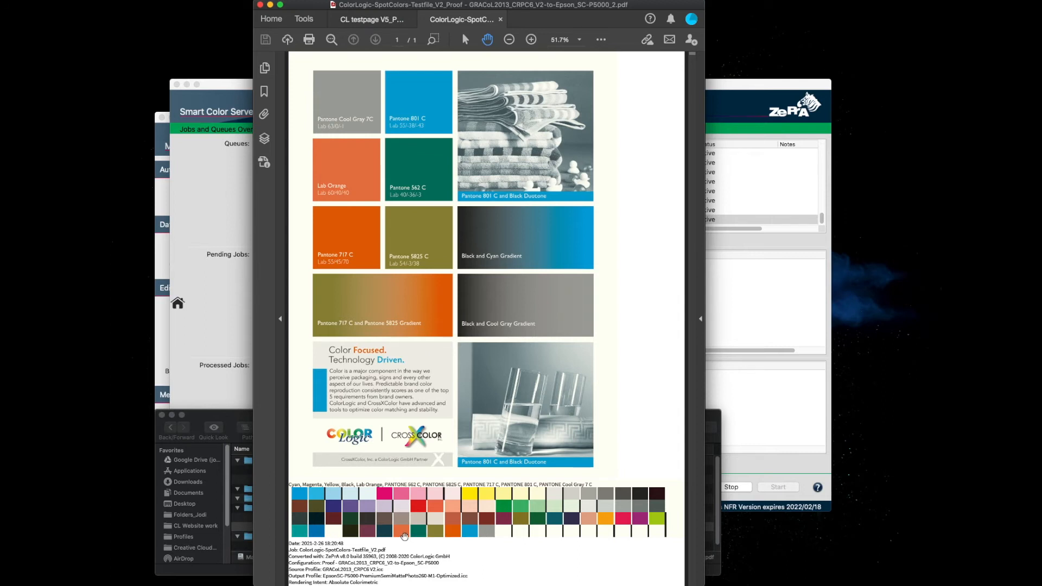
left_click(398, 535)
left_click(260, 6)
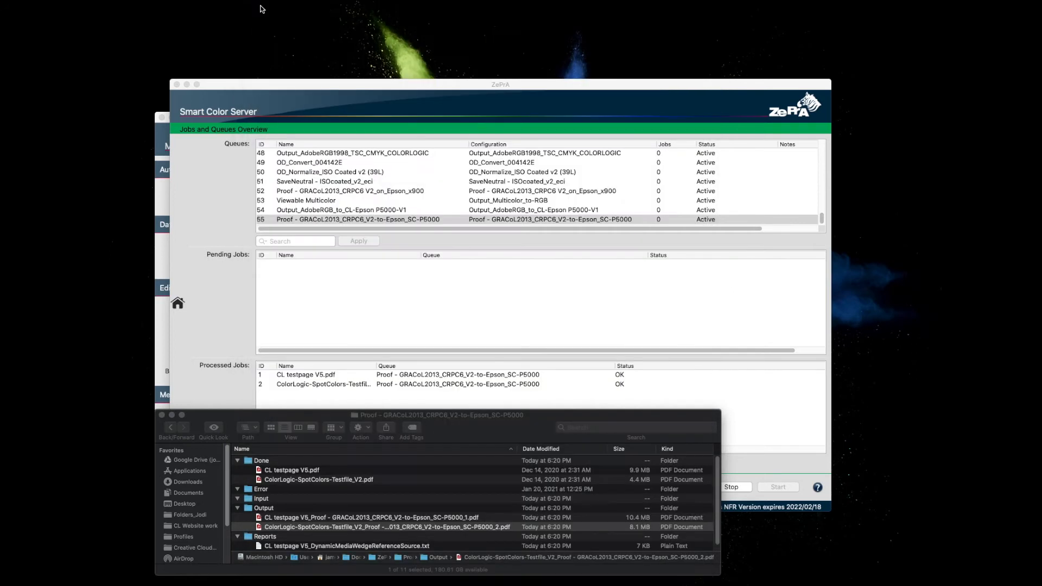
Locate the DynamicMediaWedgeReferenceSource.txt files for both test PDFs in the queue's Reports folder.
scroll(325, 521, "down", 1)
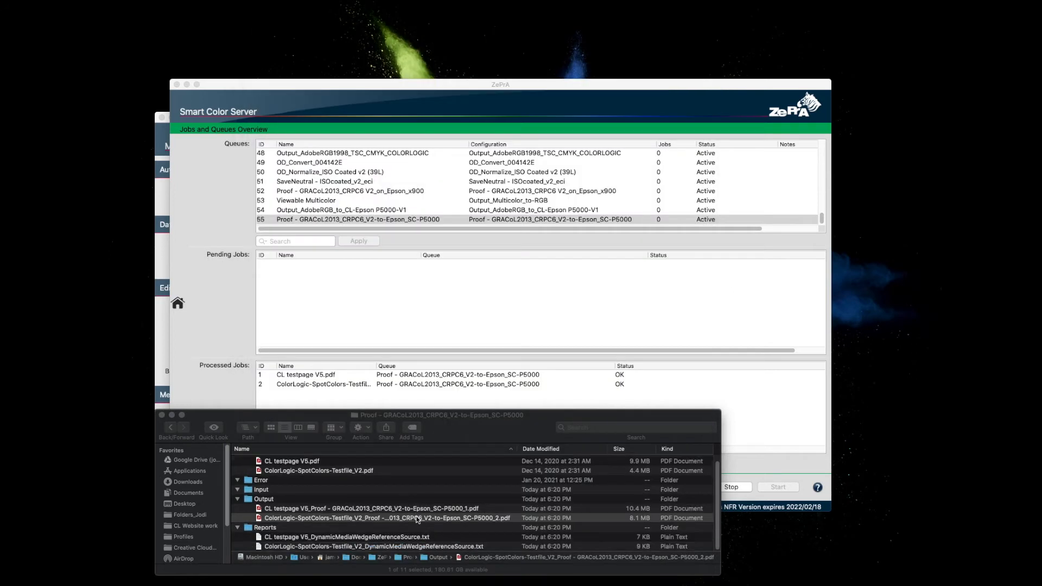
left_click(296, 529)
left_click(295, 529)
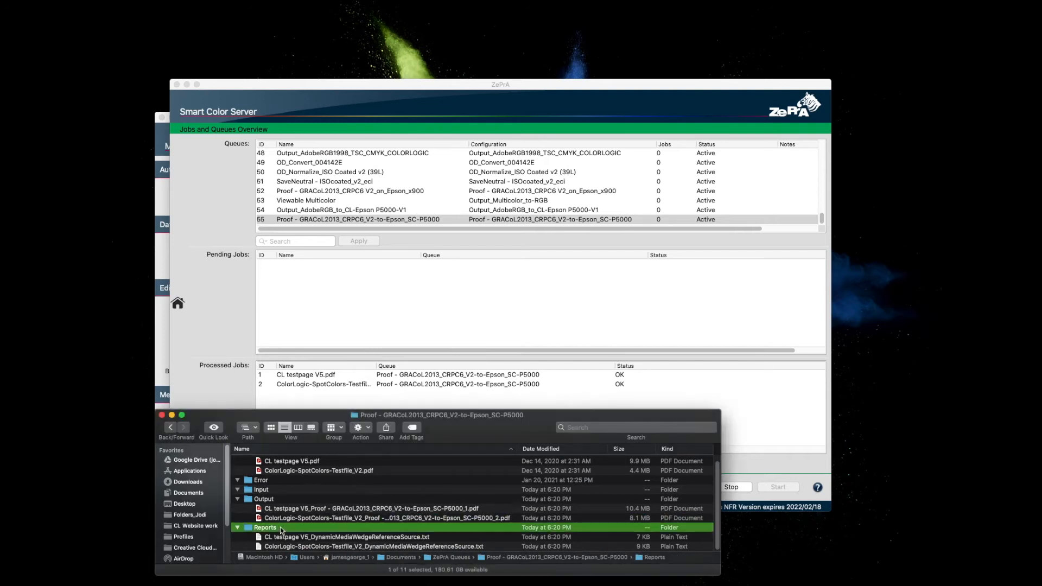
left_click(410, 537)
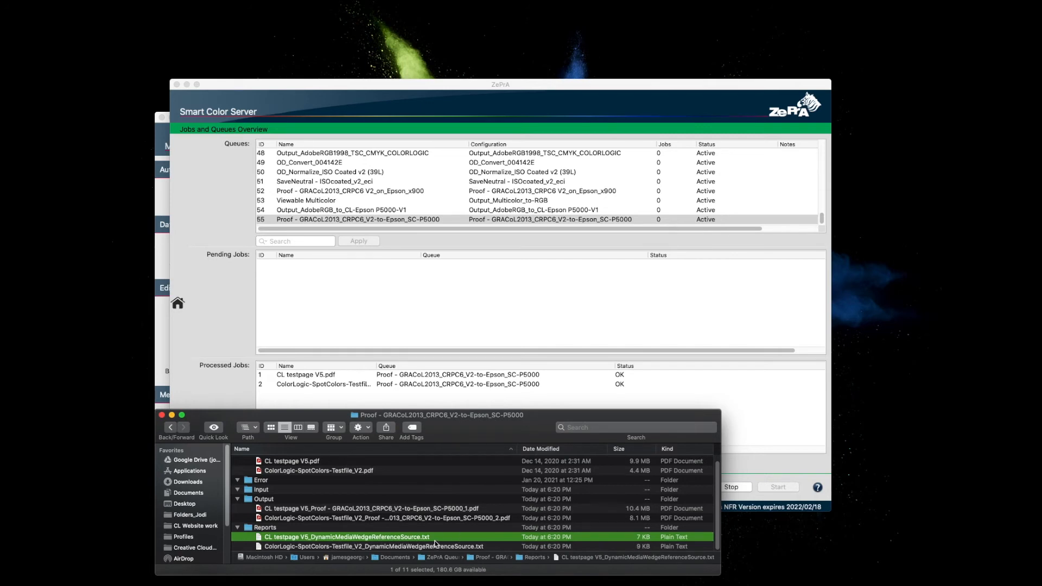
left_click(293, 541)
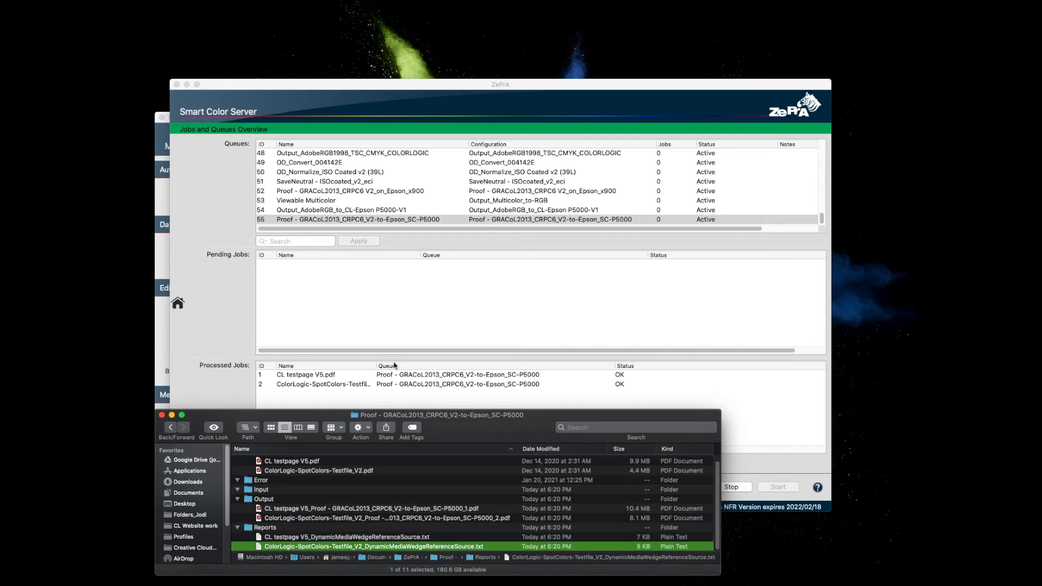
left_click(370, 538)
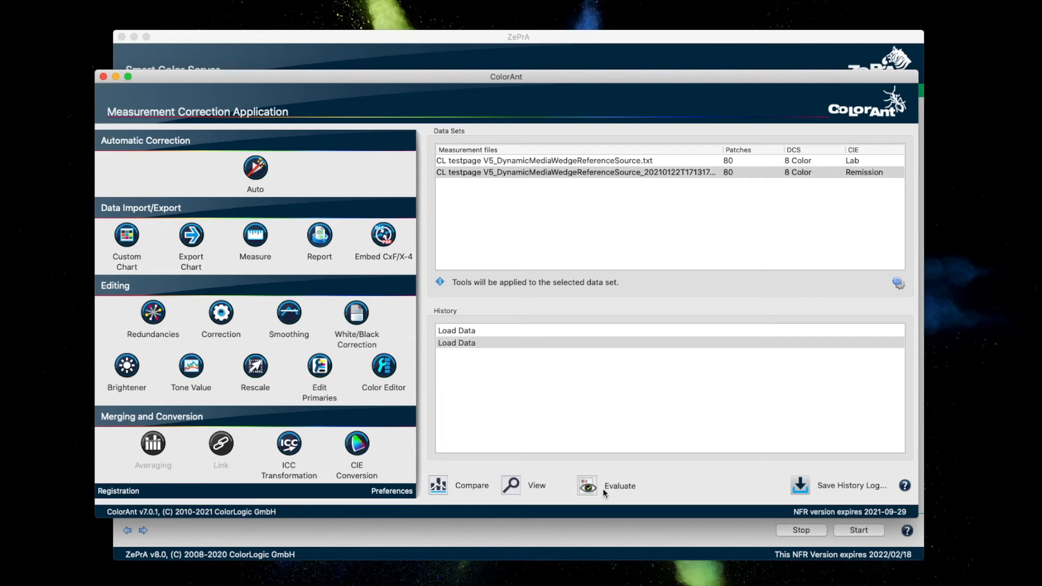
Open the CL testpage V5 reference data in ColorAnt's Measure Tool, review the supported measuring devices, and close the tool.
left_click(498, 163)
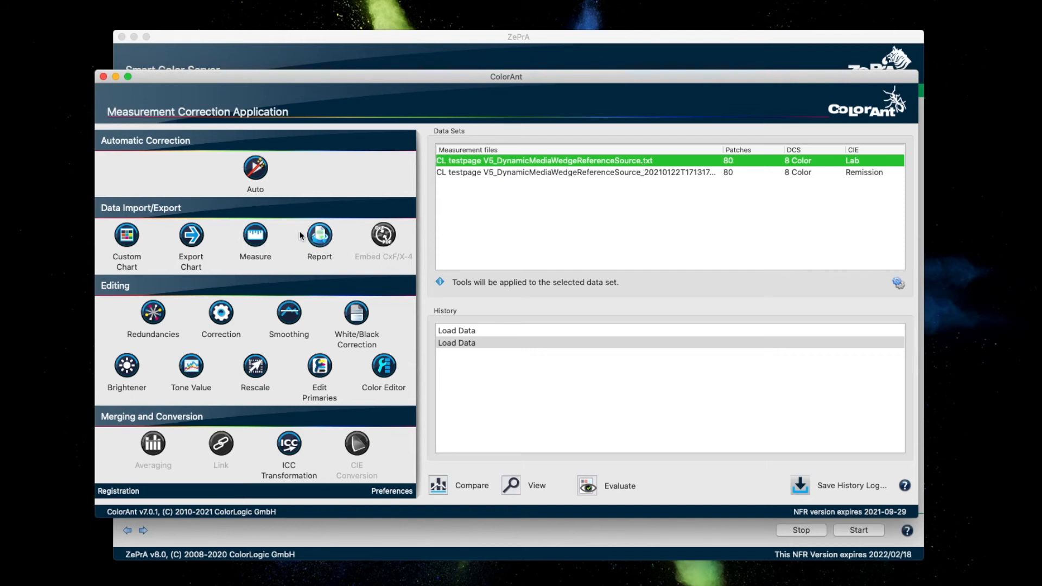
left_click(260, 239)
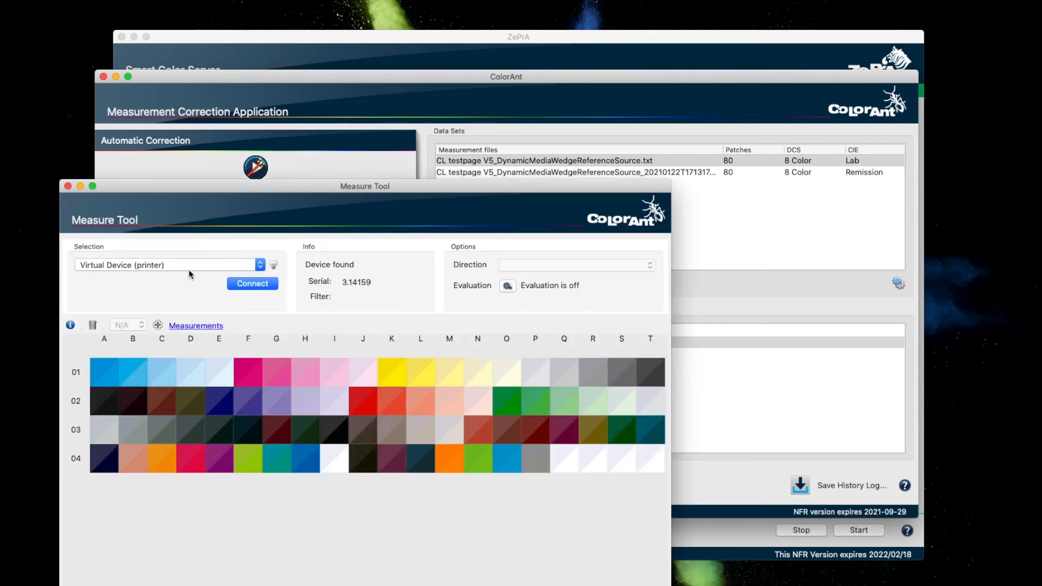
left_click(187, 269)
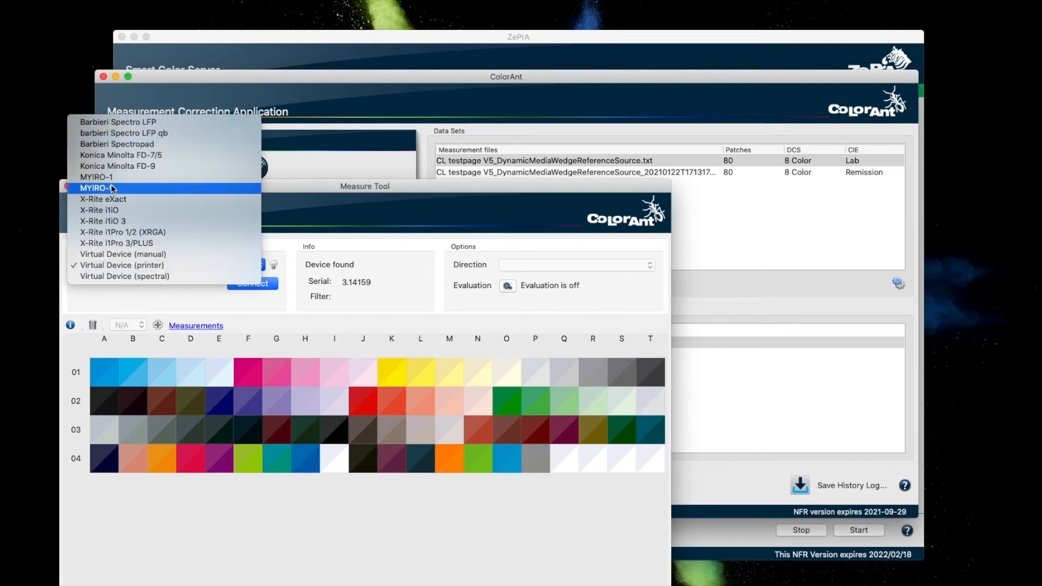
left_click(227, 309)
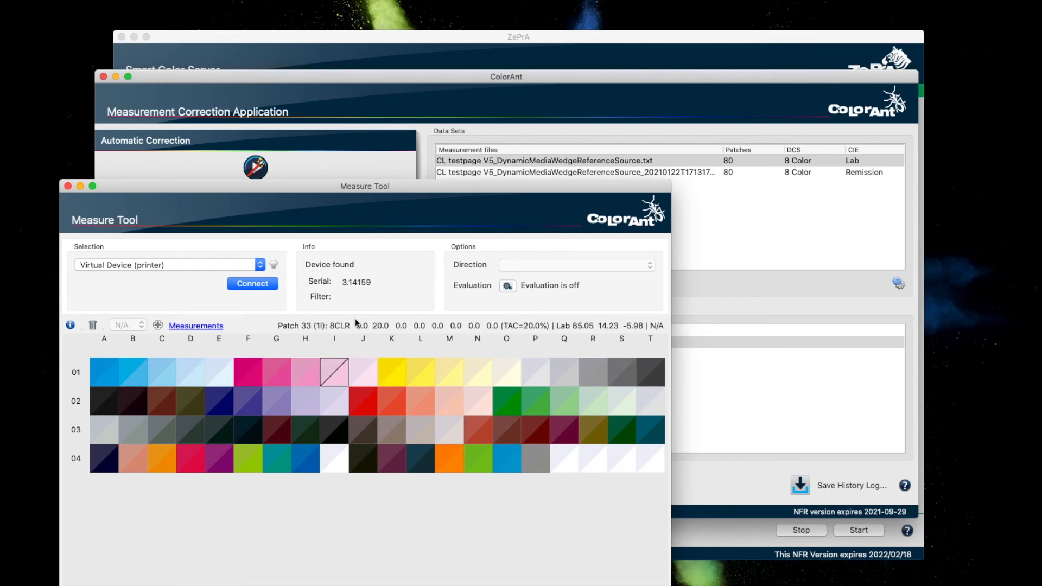
left_click(68, 186)
Evaluate the measured CL testpage V5 data set against CL testpage V5_DynamicMediaWedgeReferenceSource.txt using ISO 12647-7 (Contract Proof).
left_click(633, 165)
left_click(618, 172)
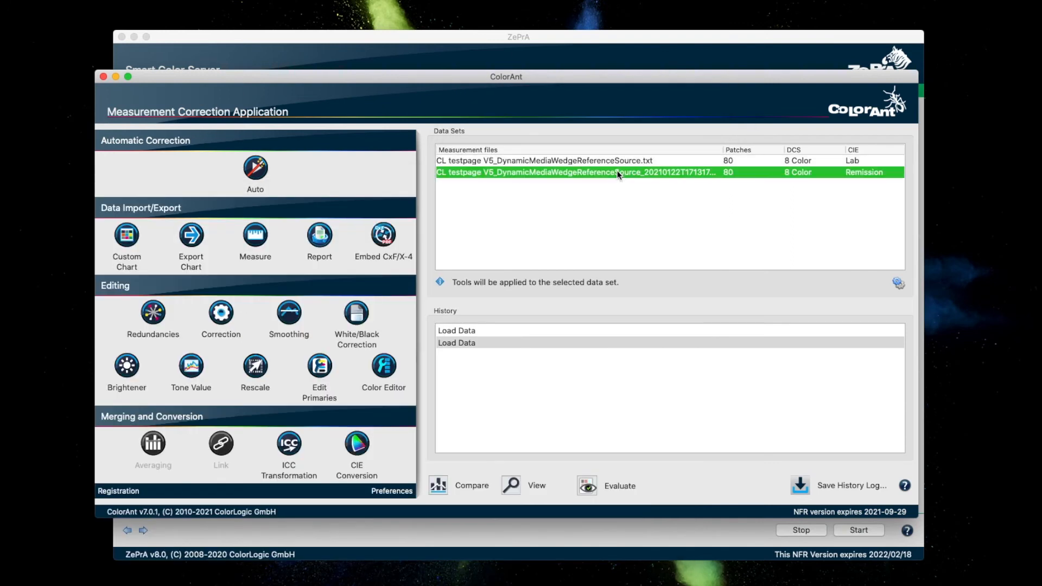
left_click(585, 486)
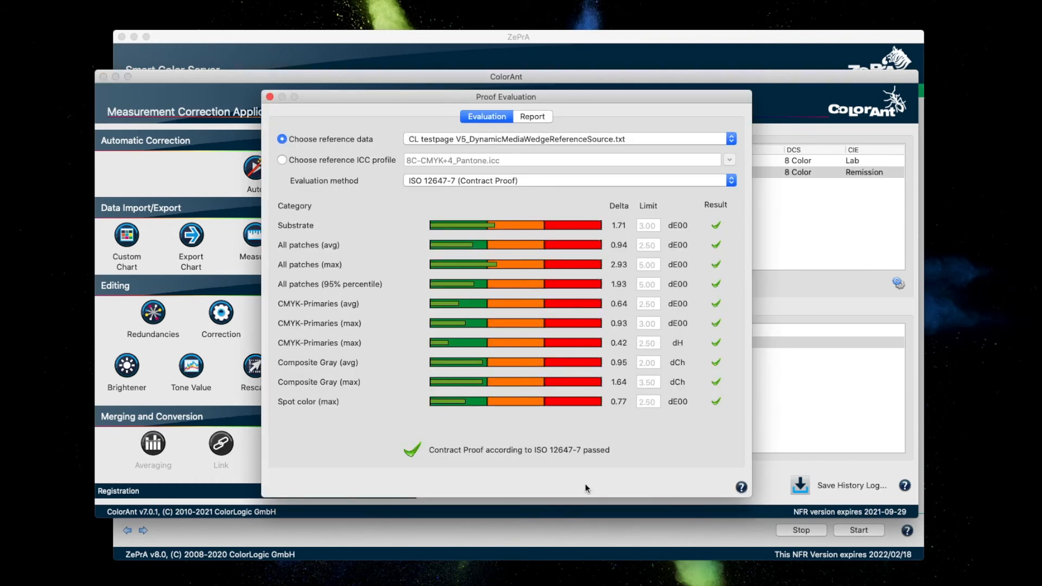
left_click(497, 141)
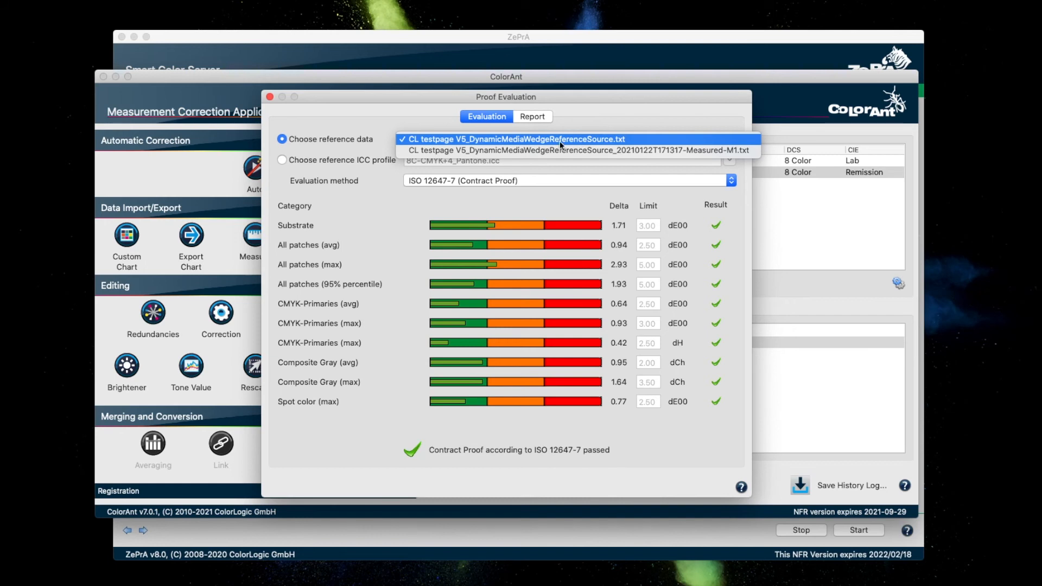
left_click(551, 139)
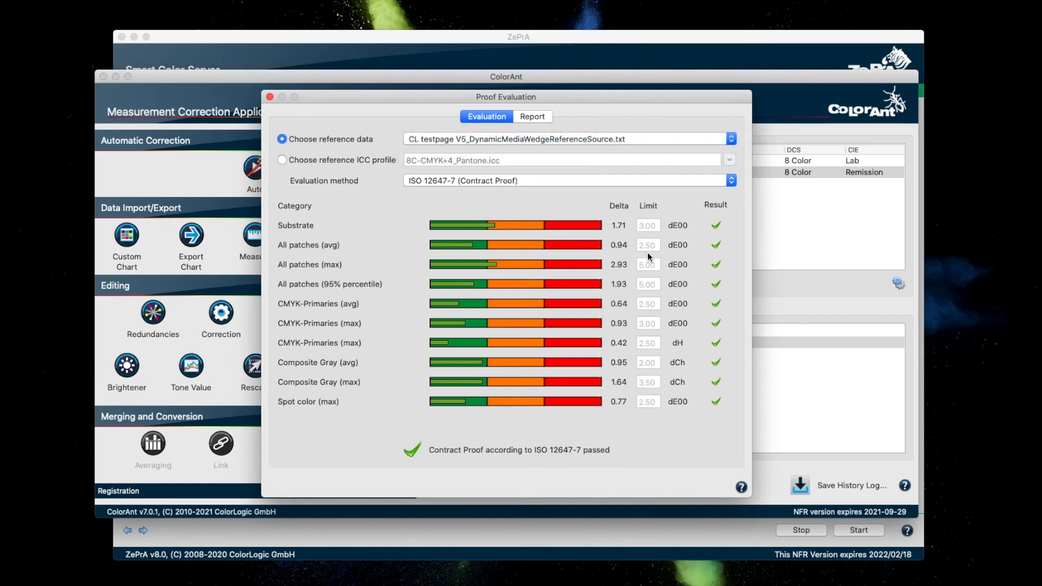
left_click(572, 139)
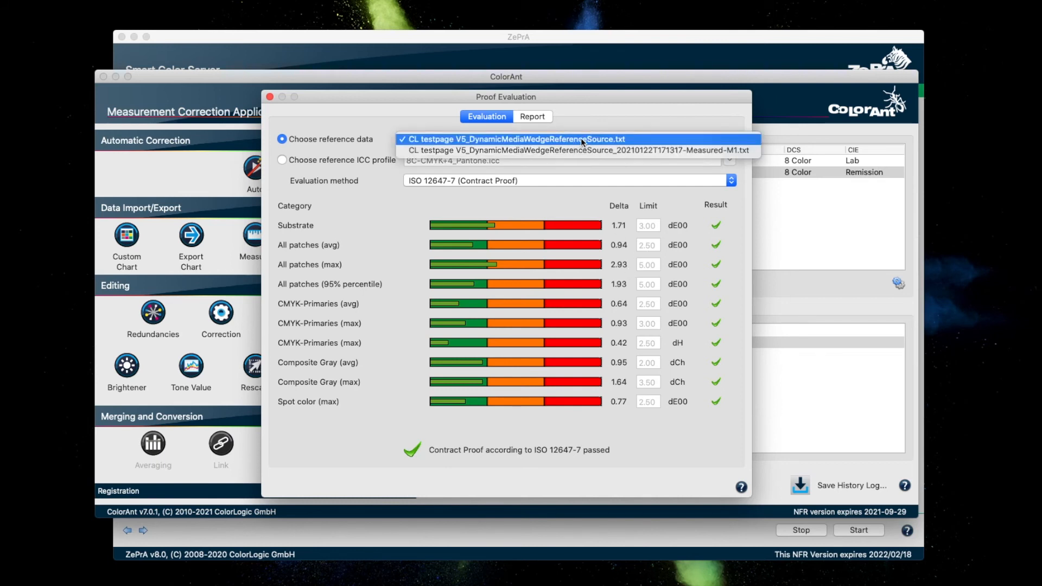
left_click(581, 139)
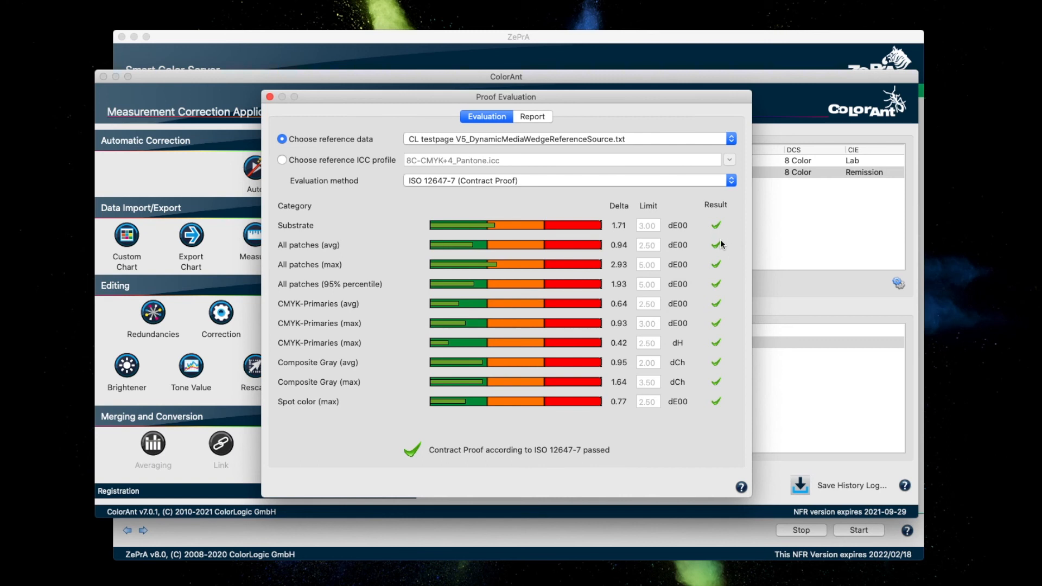
Review the job, printer and substrate details for the proof evaluation report and save the report.
left_click(539, 117)
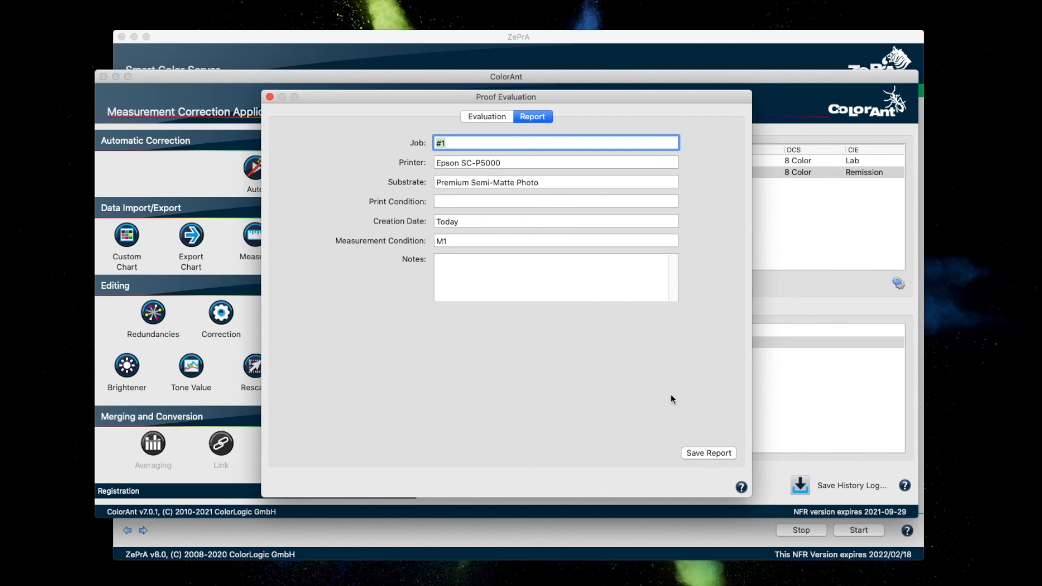
left_click(444, 137)
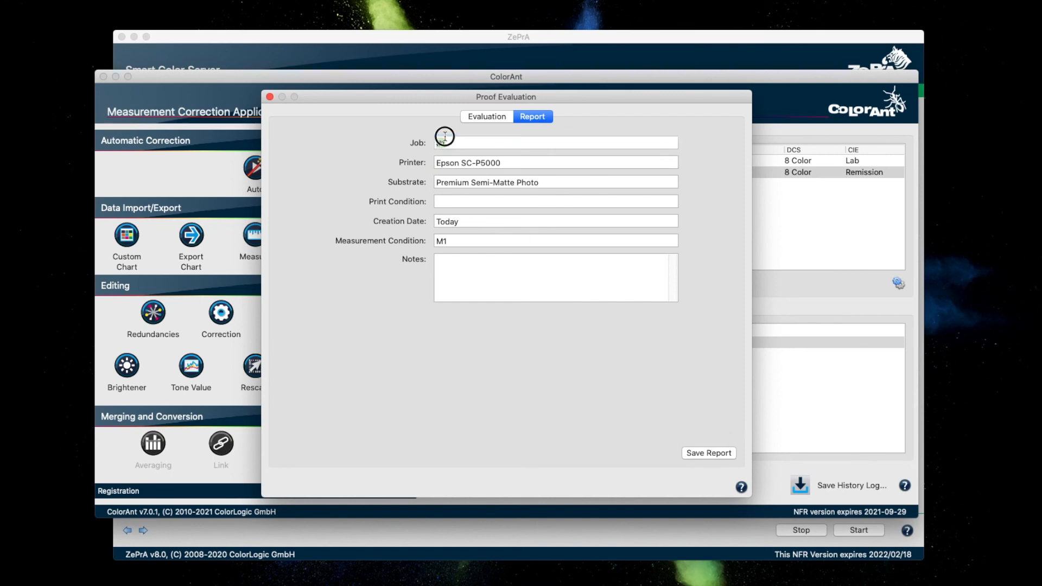
left_click(704, 455)
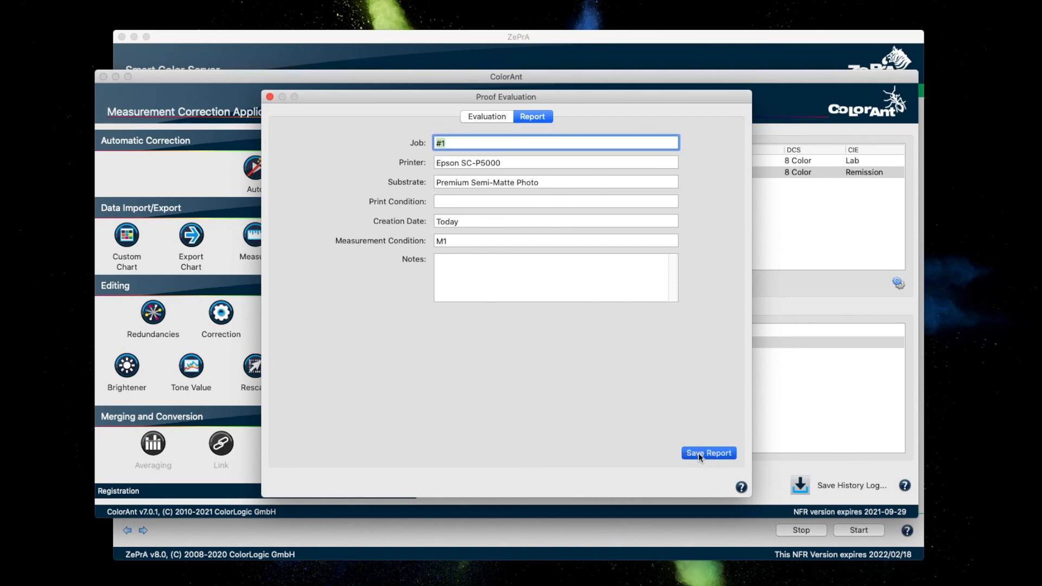